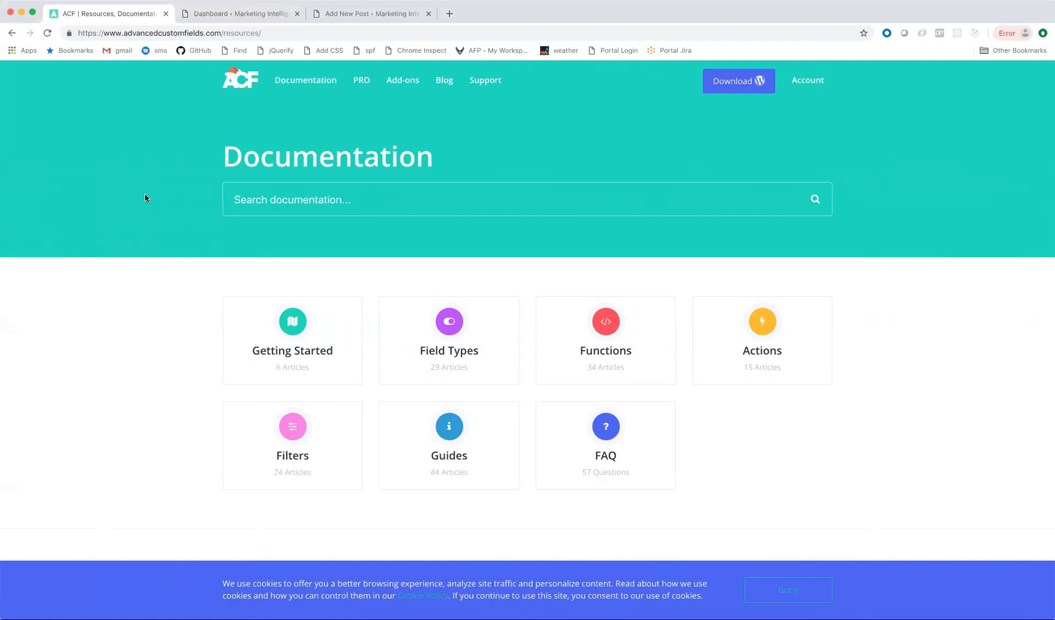
# Create a new custom field group in the WordPress admin and title it "Test"
pyautogui.press('super+3')
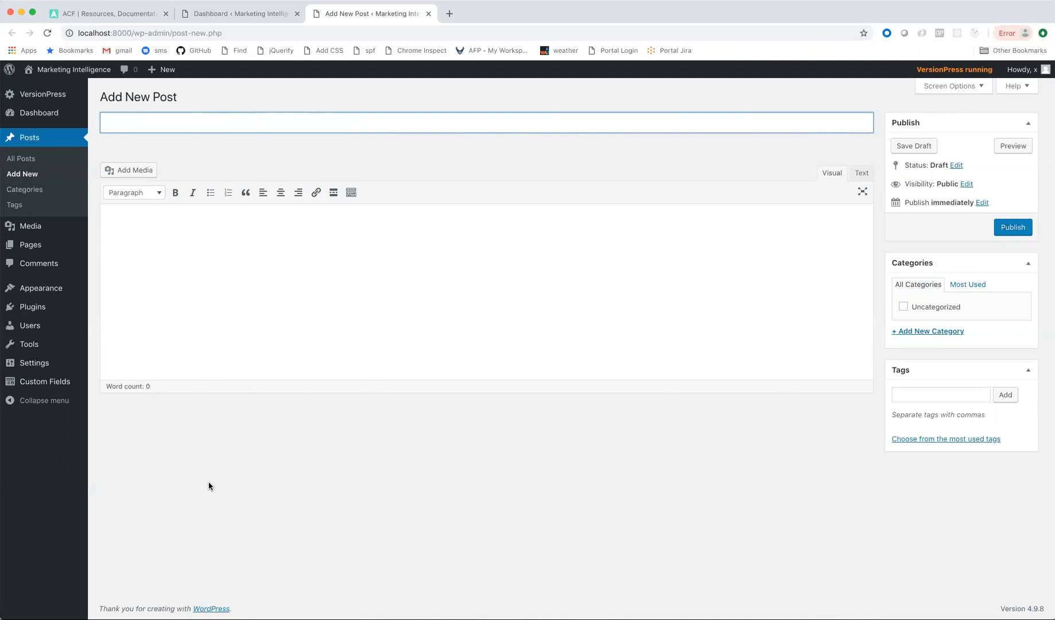
pyautogui.hotkey('ctrl', 'shift', 'Tab')
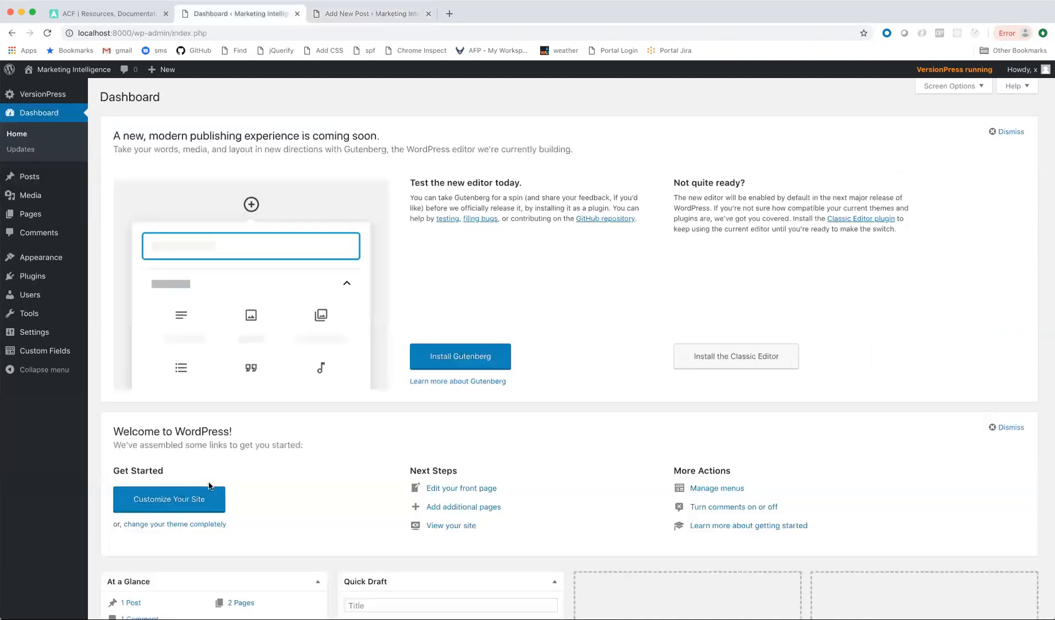
pyautogui.click(27, 354)
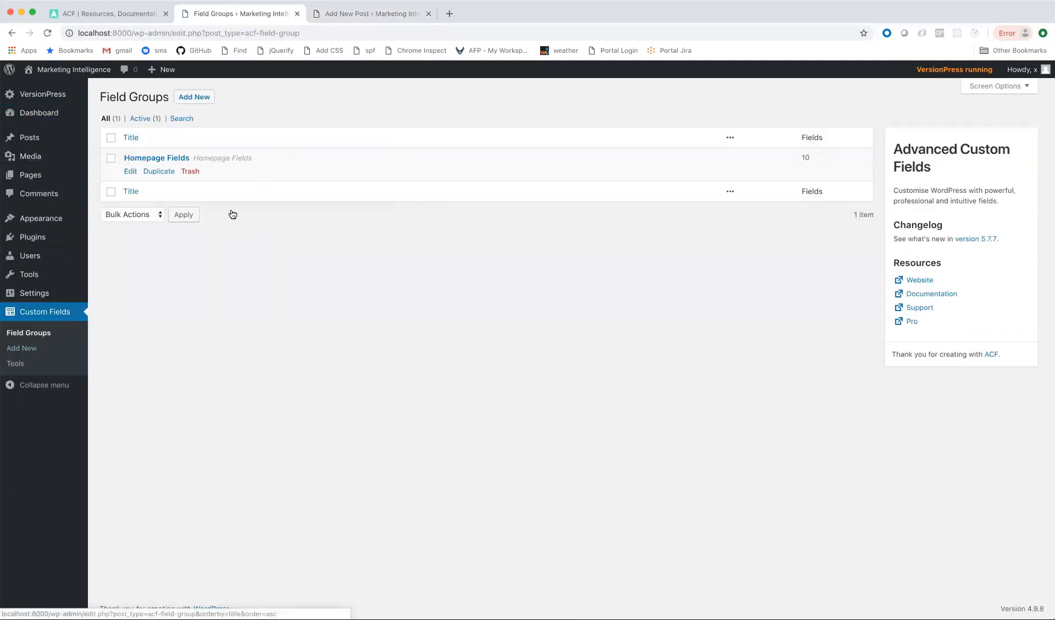
pyautogui.click(194, 97)
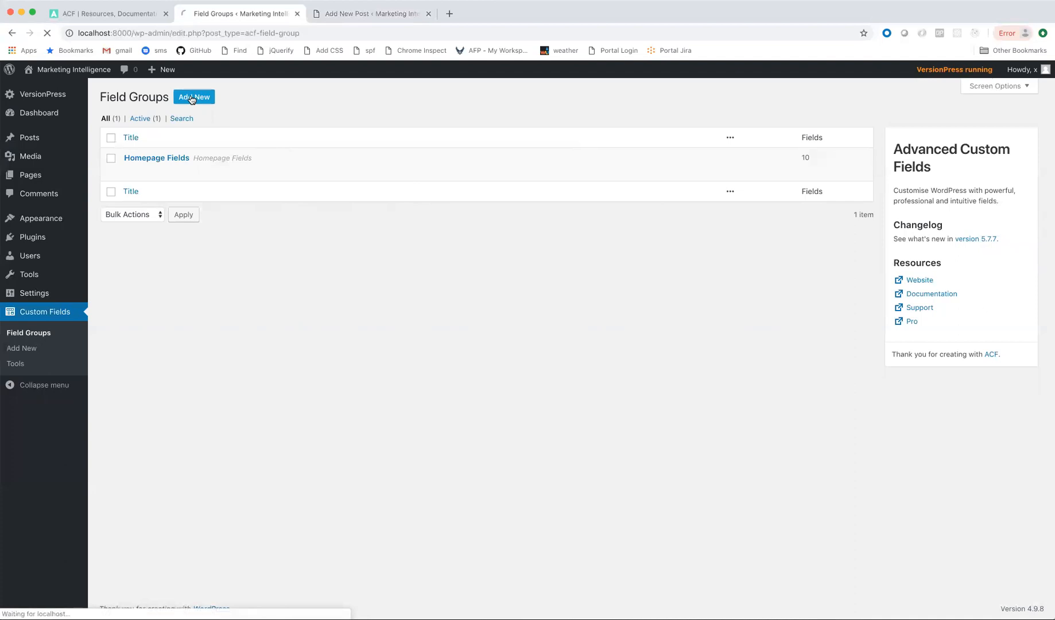
pyautogui.write('Test')
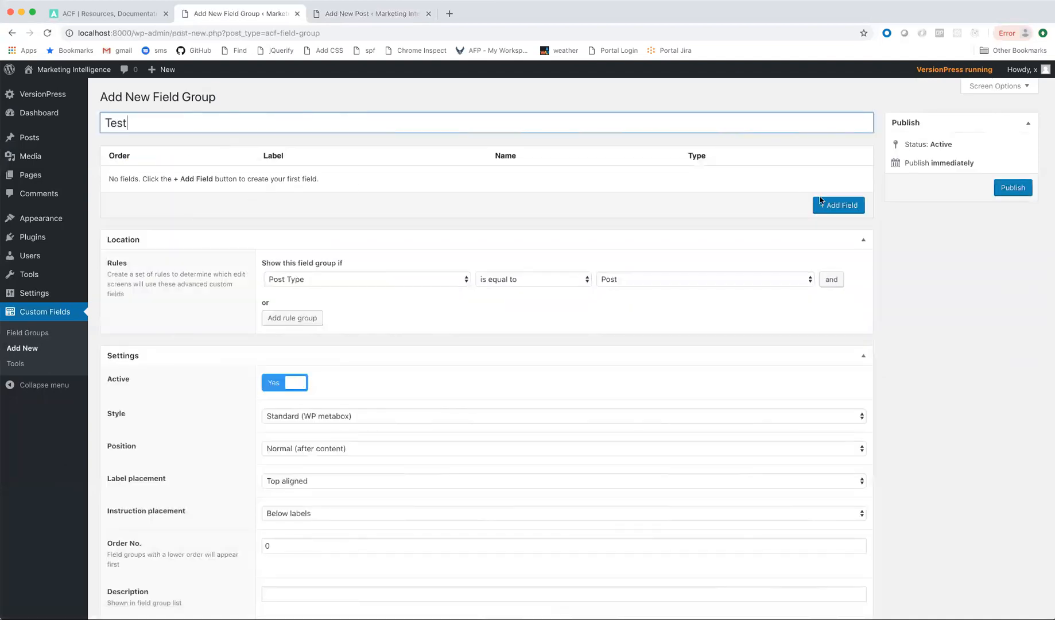
# Add a field labelled "Super Sweet Image" to the group and set its field type to Image
pyautogui.click(834, 204)
pyautogui.write('Super Sweet Image')
pyautogui.press('Tab')
pyautogui.hotkey('shift', 'Tab')
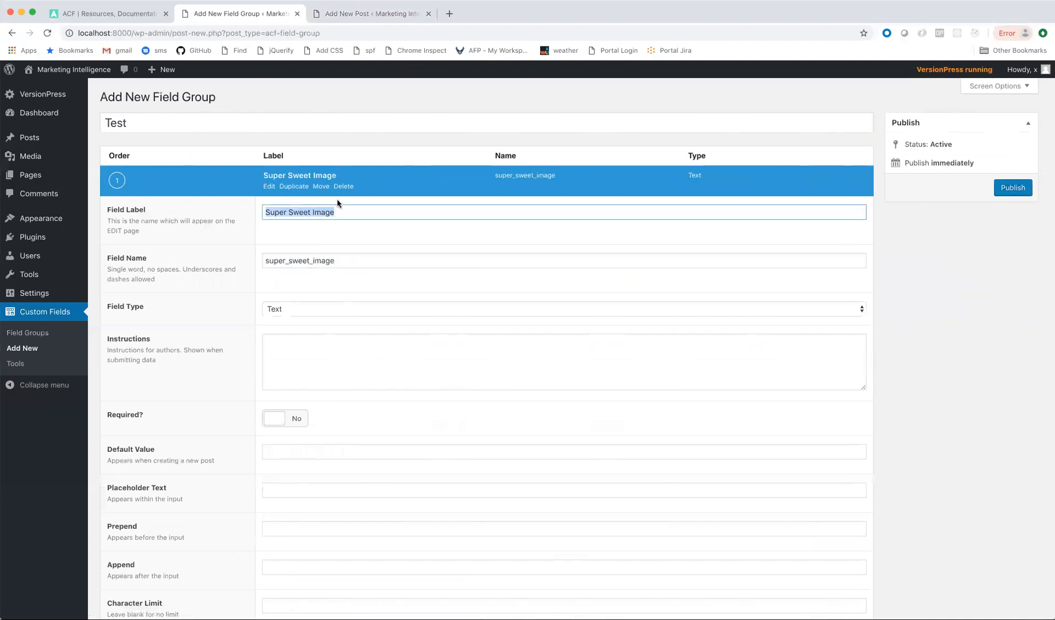
pyautogui.press('Tab')
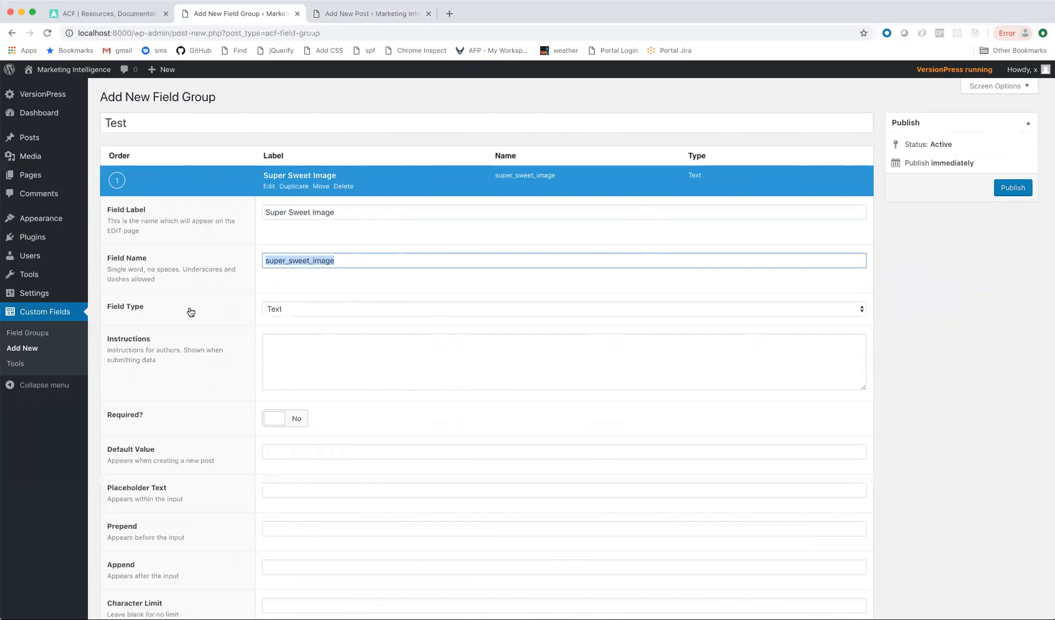
pyautogui.click(296, 306)
pyautogui.click(299, 395)
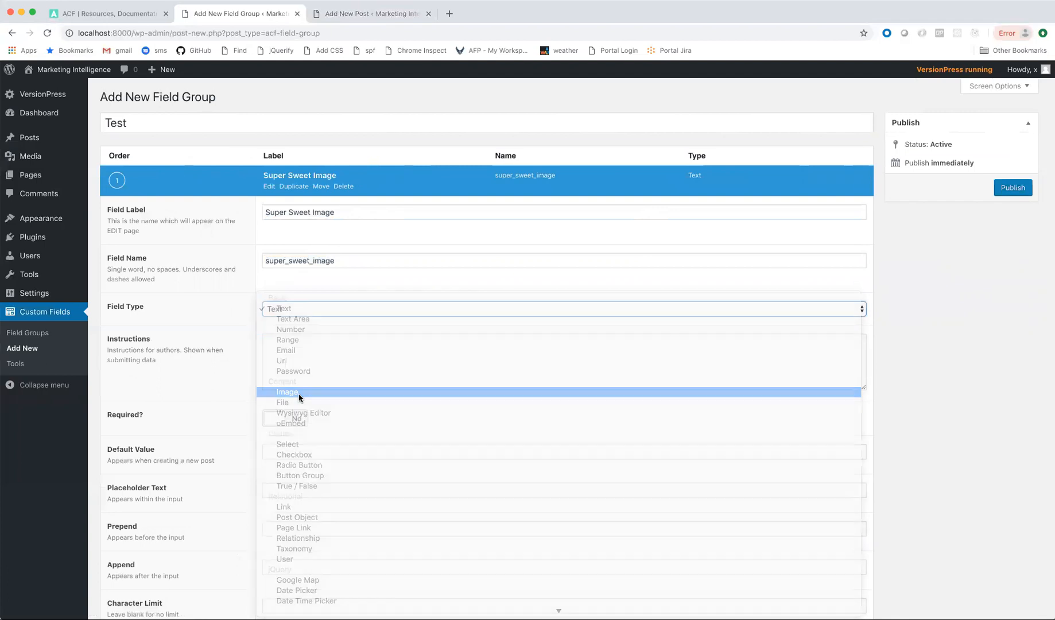
# Set the image field's return value to Image URL with preview size Thumbnail (150 x 150), and collapse its settings
pyautogui.scroll(-4, 309, 354)
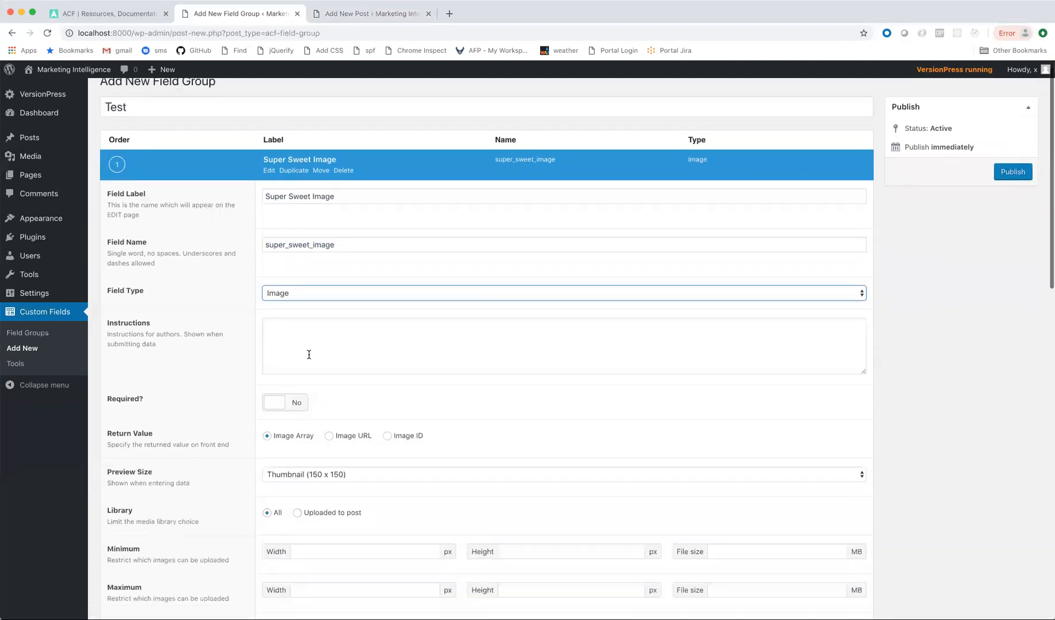
pyautogui.scroll(-2, 309, 354)
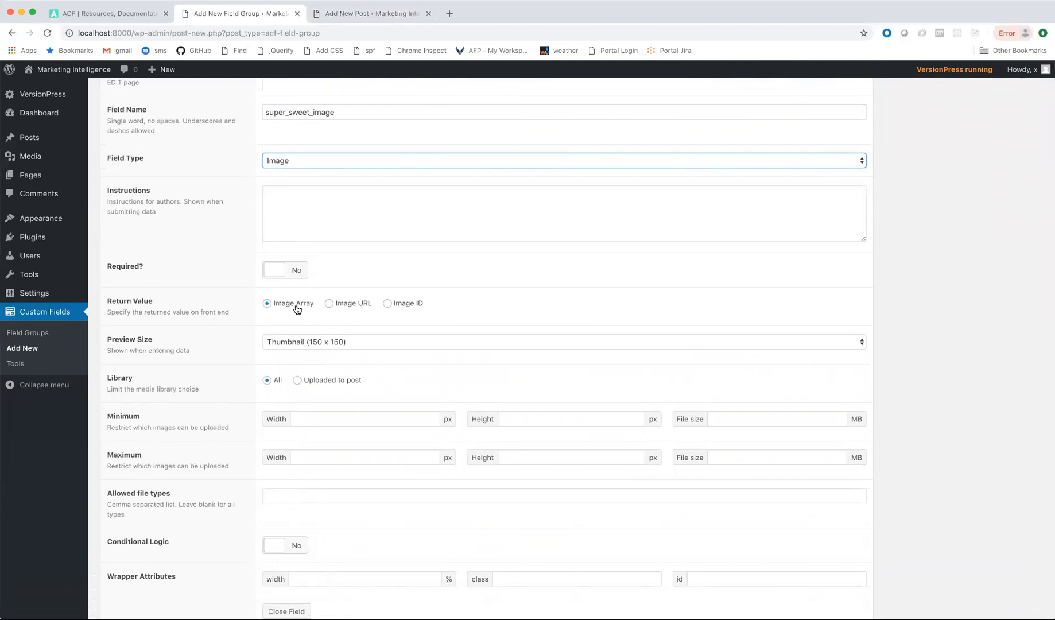
pyautogui.click(329, 305)
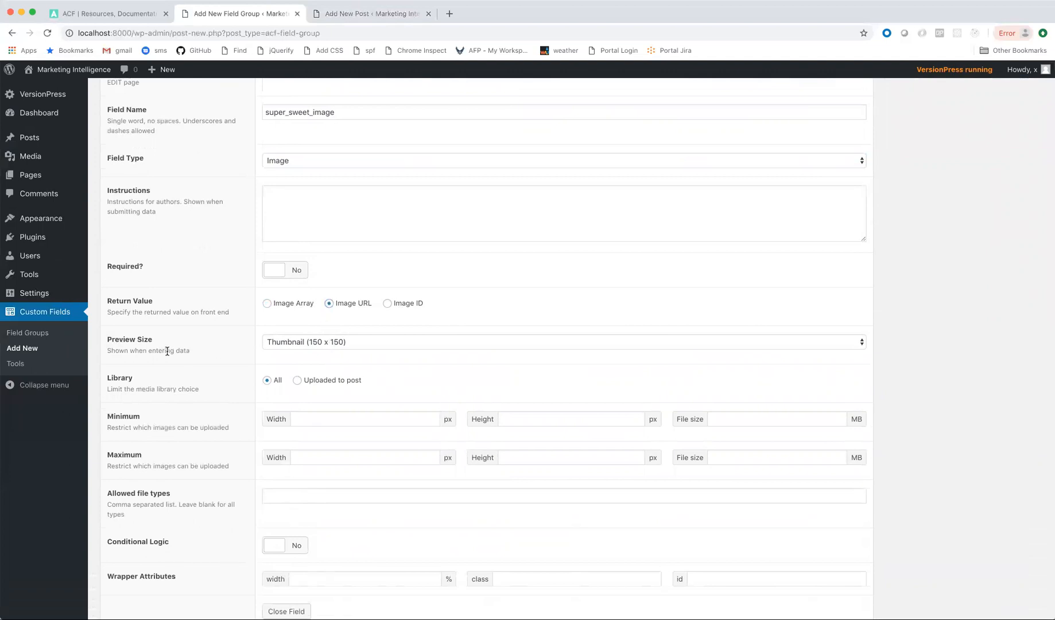
pyautogui.click(320, 344)
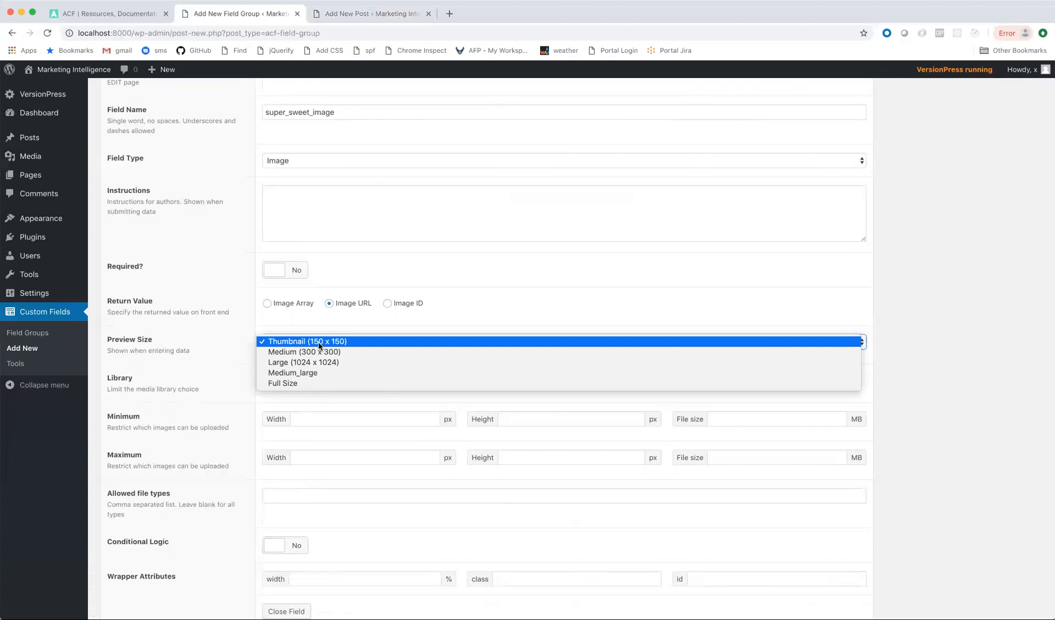
pyautogui.click(320, 345)
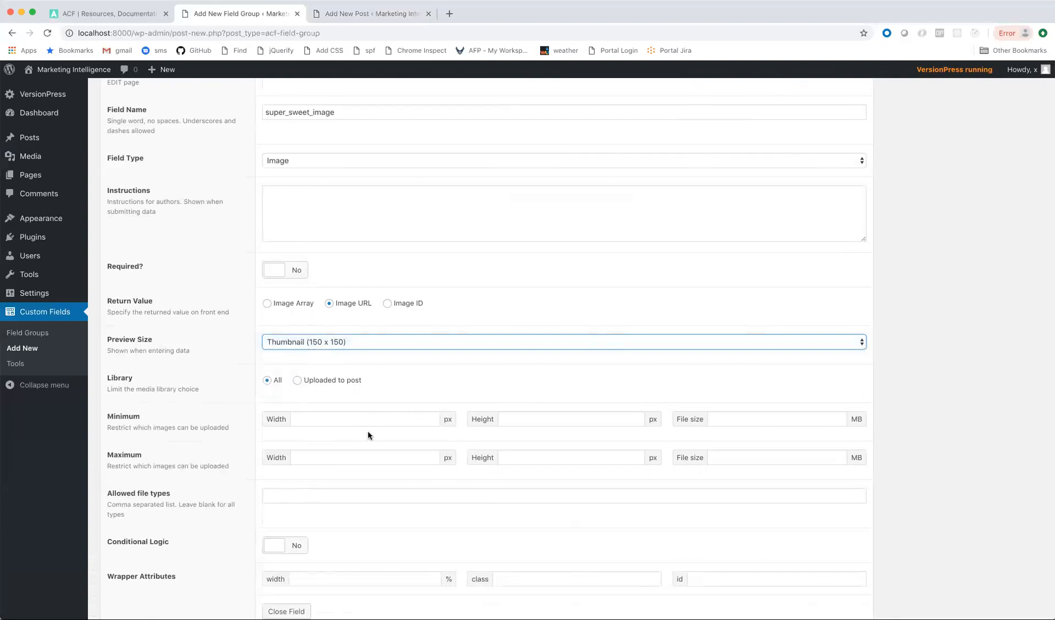
pyautogui.scroll(-2, 362, 447)
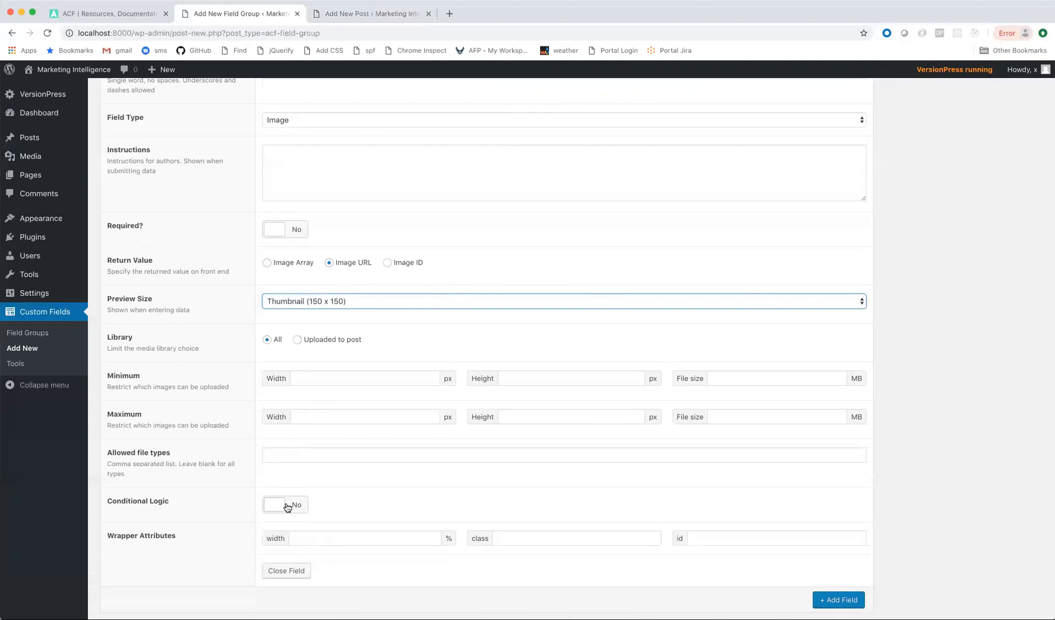
pyautogui.scroll(5, 287, 505)
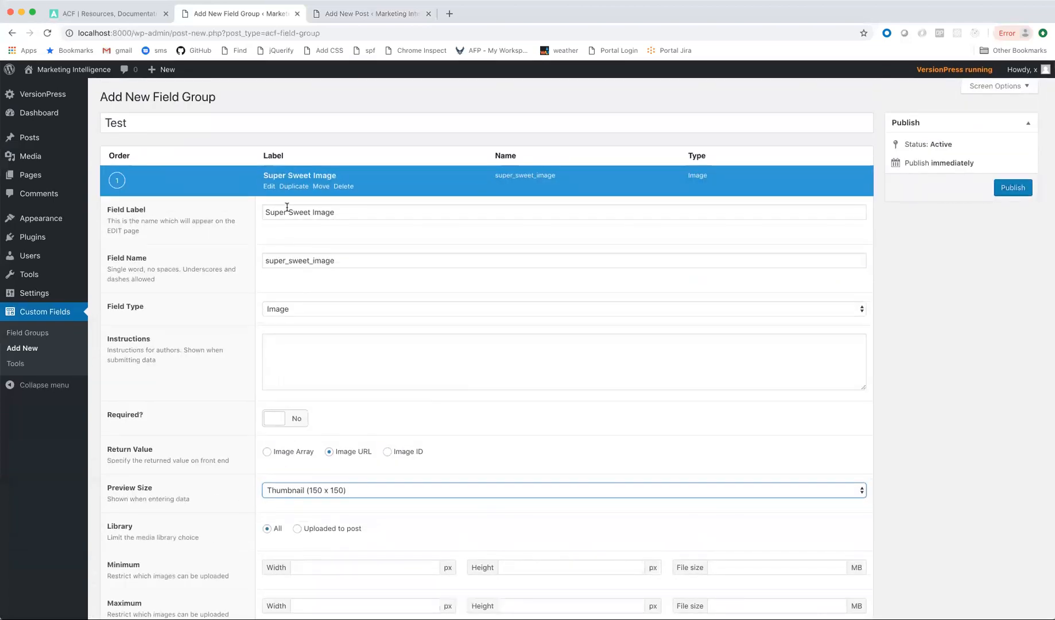
pyautogui.click(276, 175)
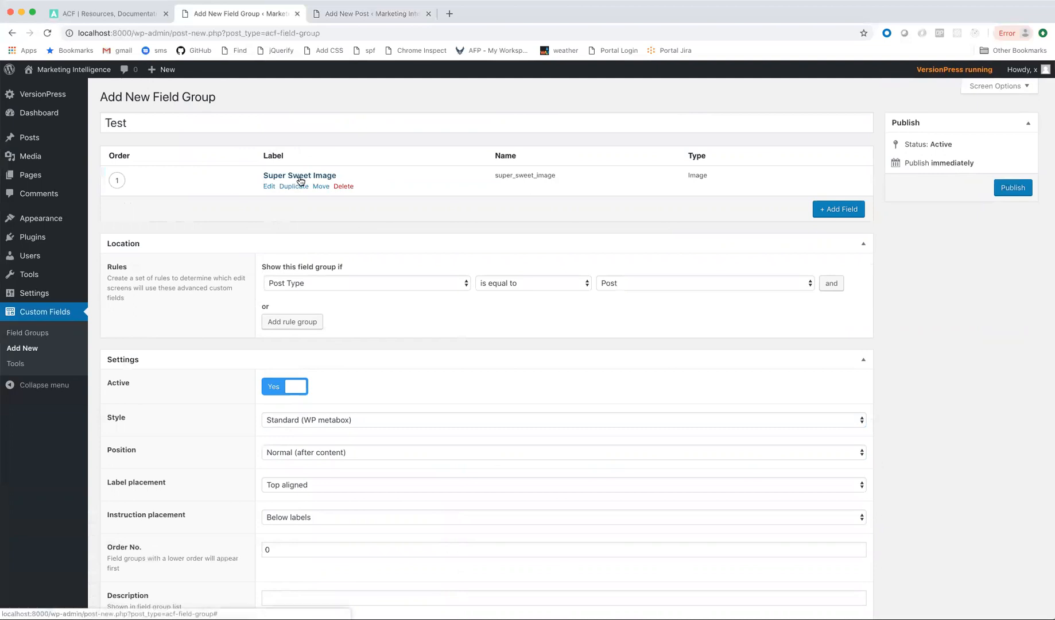
# Keep the location rule as Post Type is equal to Post and publish the Test field group
pyautogui.moveTo(127, 118); pyautogui.dragTo(110, 111)
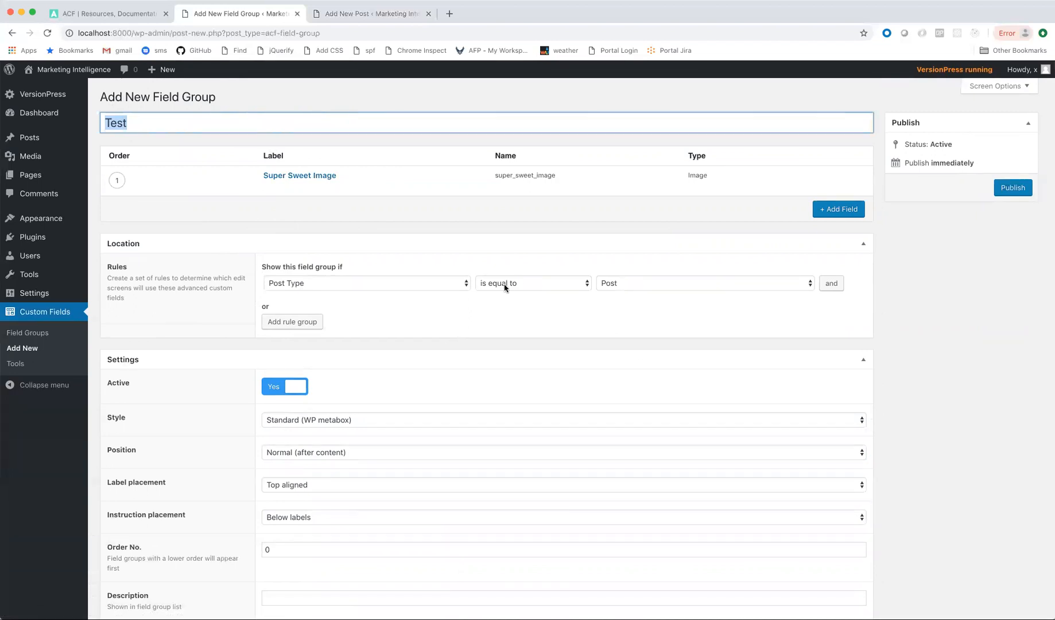
pyautogui.click(634, 285)
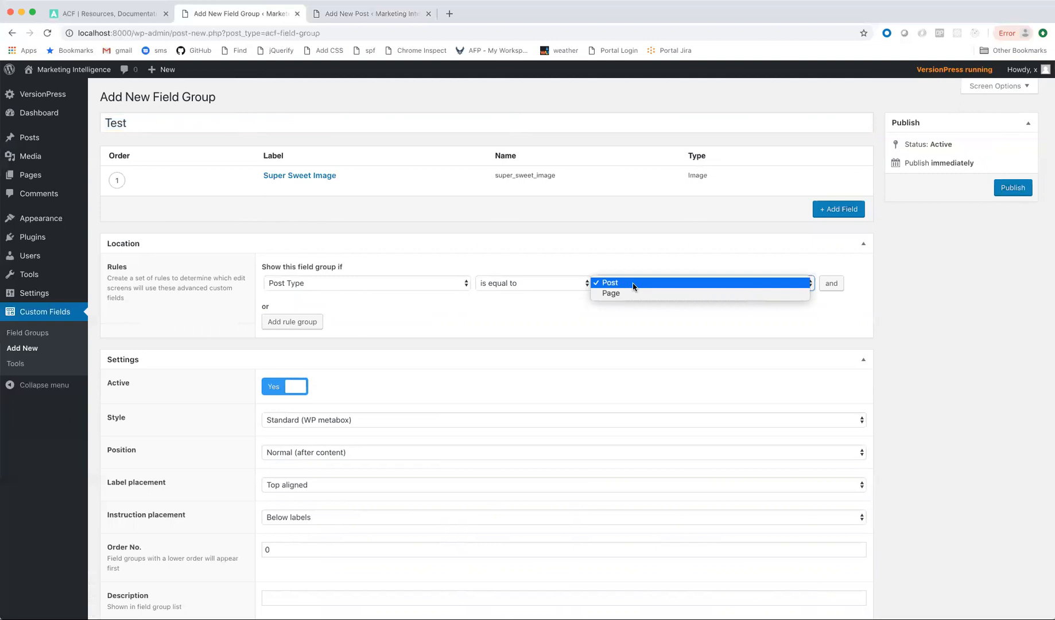
pyautogui.click(633, 283)
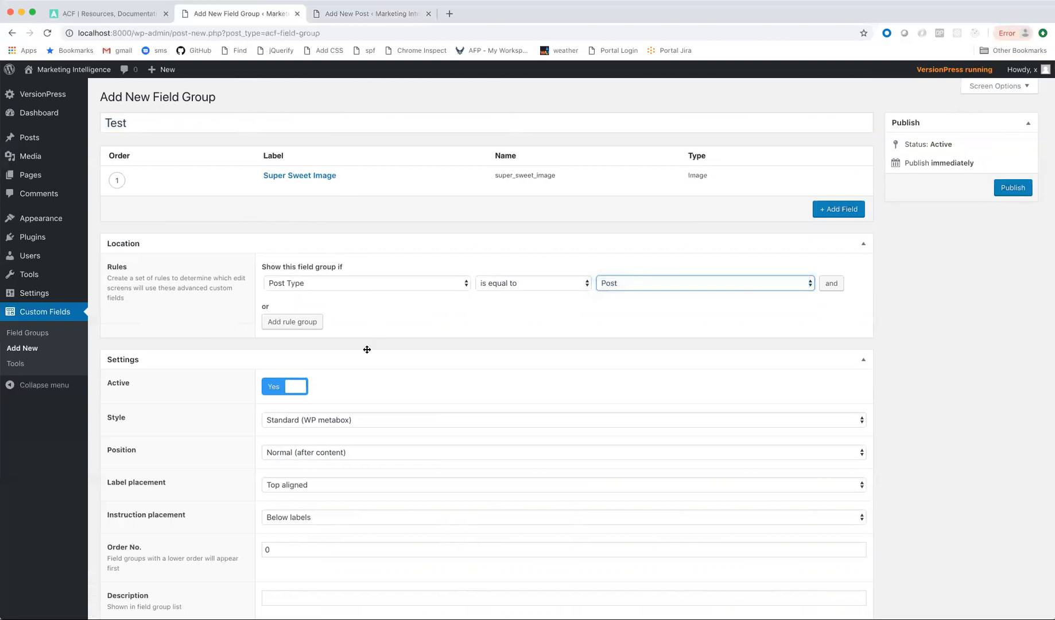
pyautogui.scroll(-5, 337, 398)
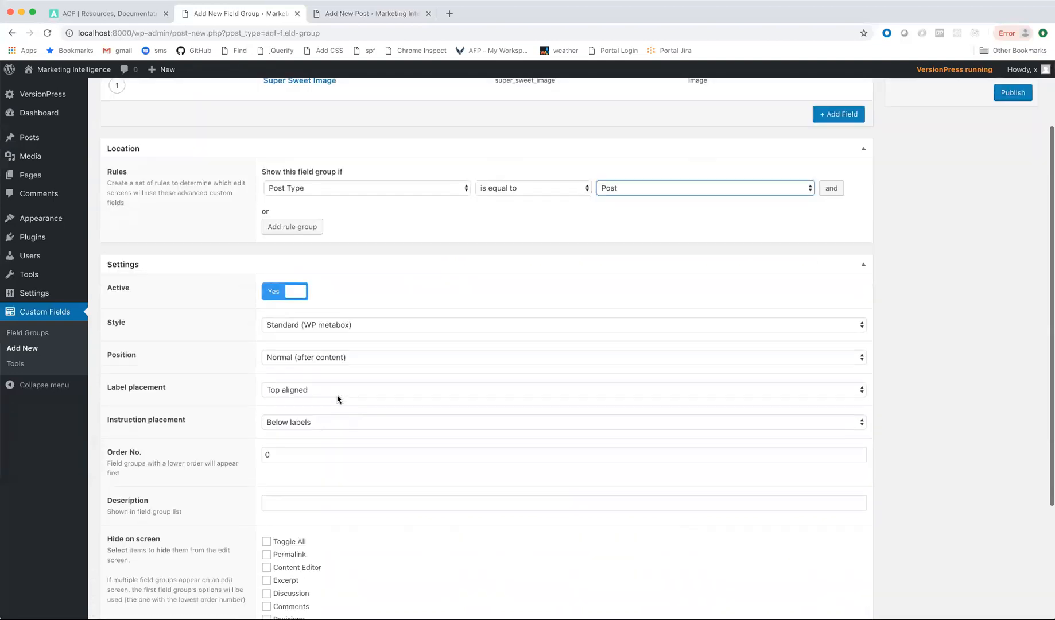
pyautogui.scroll(-1, 337, 397)
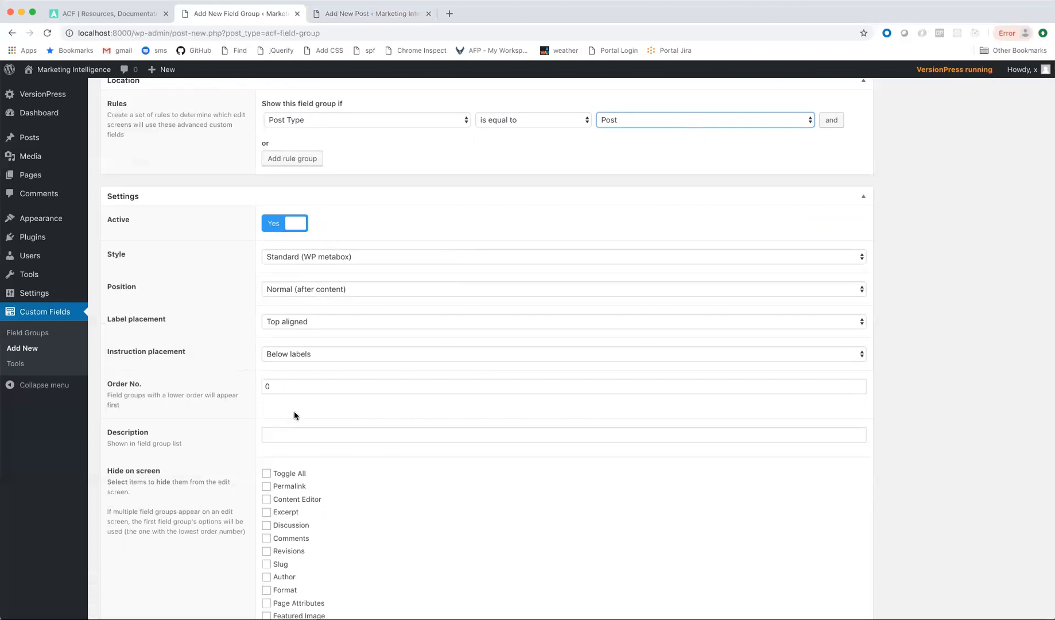
pyautogui.scroll(5, 243, 204)
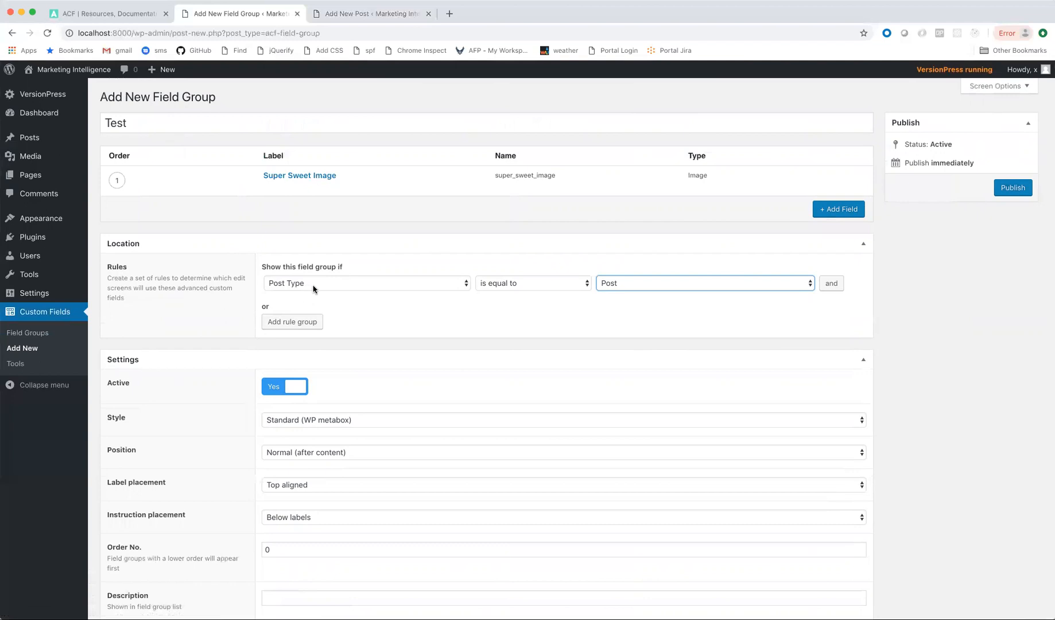
pyautogui.click(1012, 192)
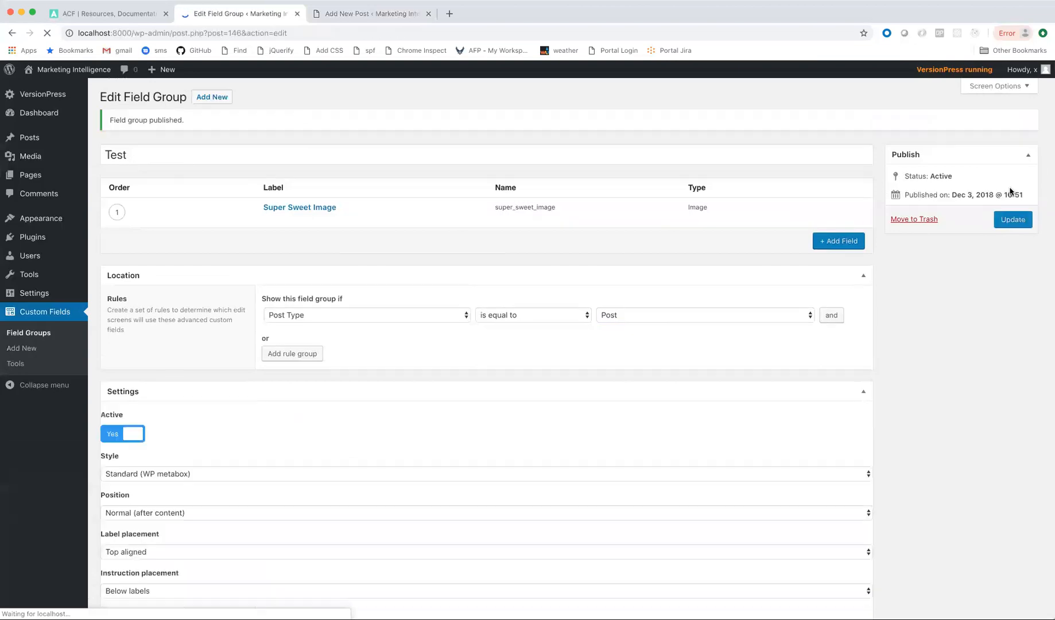
# Reload the new post page and assign the first red abstract image from the media library to Super Sweet Image
pyautogui.hotkey('ctrl', 'Tab')
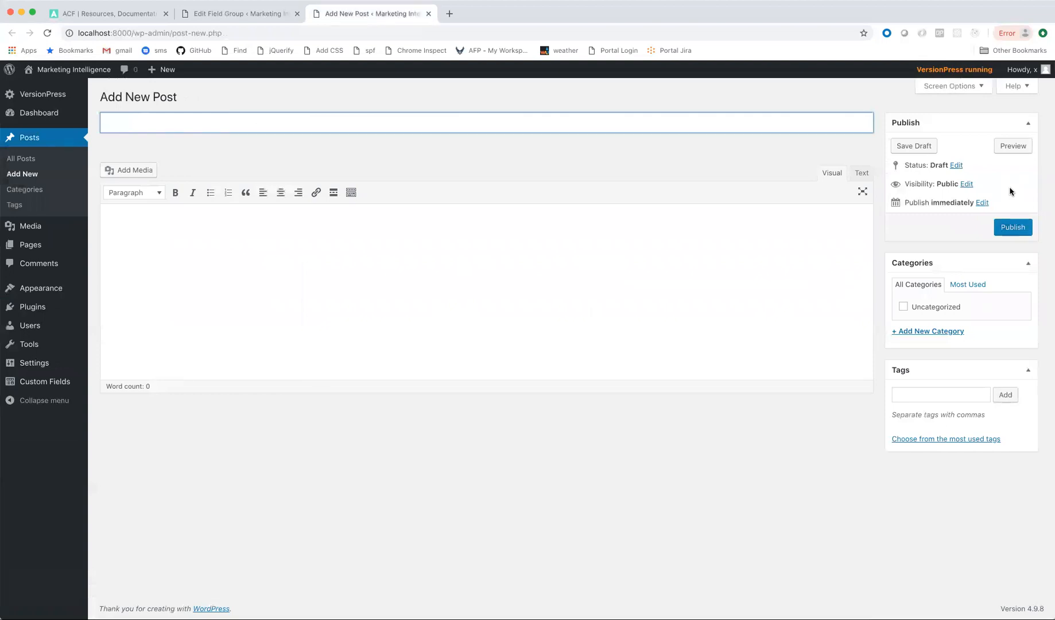
pyautogui.press('super+r')
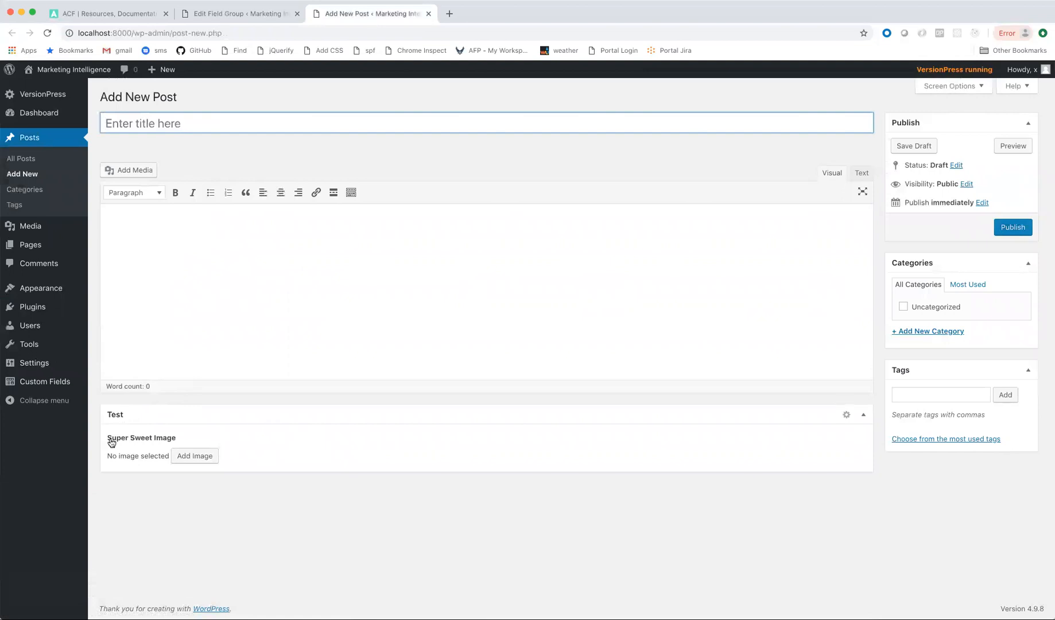
pyautogui.click(191, 457)
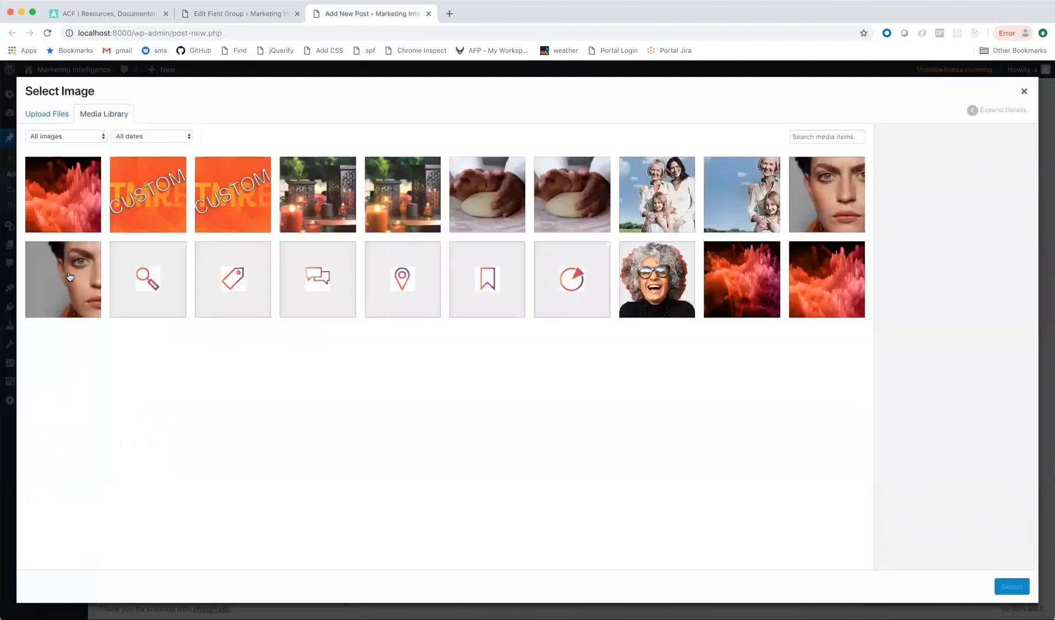
pyautogui.click(72, 216)
pyautogui.click(1013, 588)
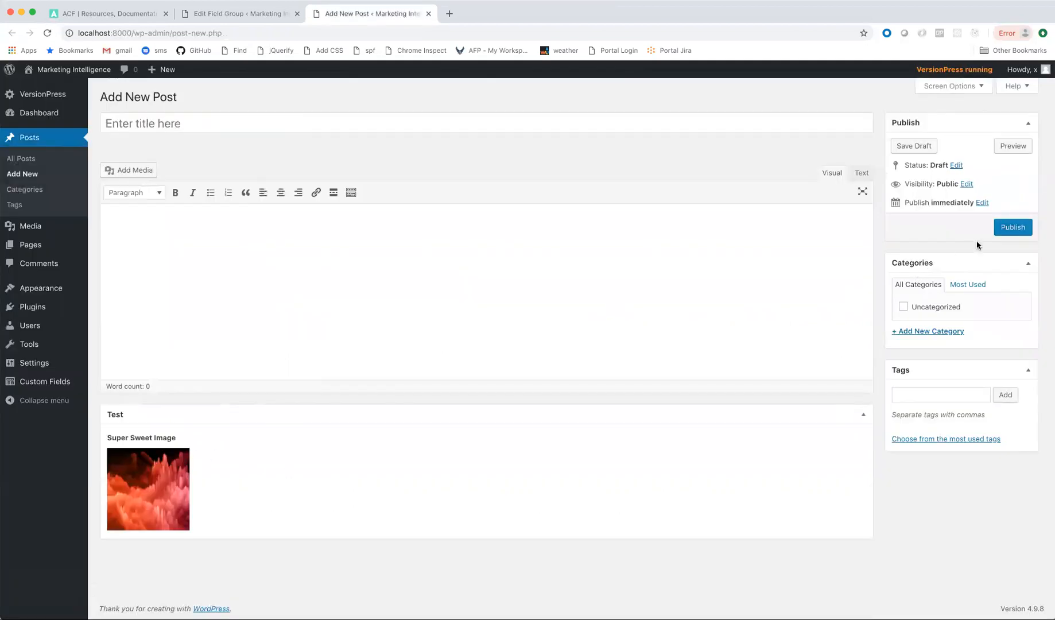
# Title the post "Test Post", enter "Some content" as its body, and publish it
pyautogui.click(436, 130)
pyautogui.write('T')
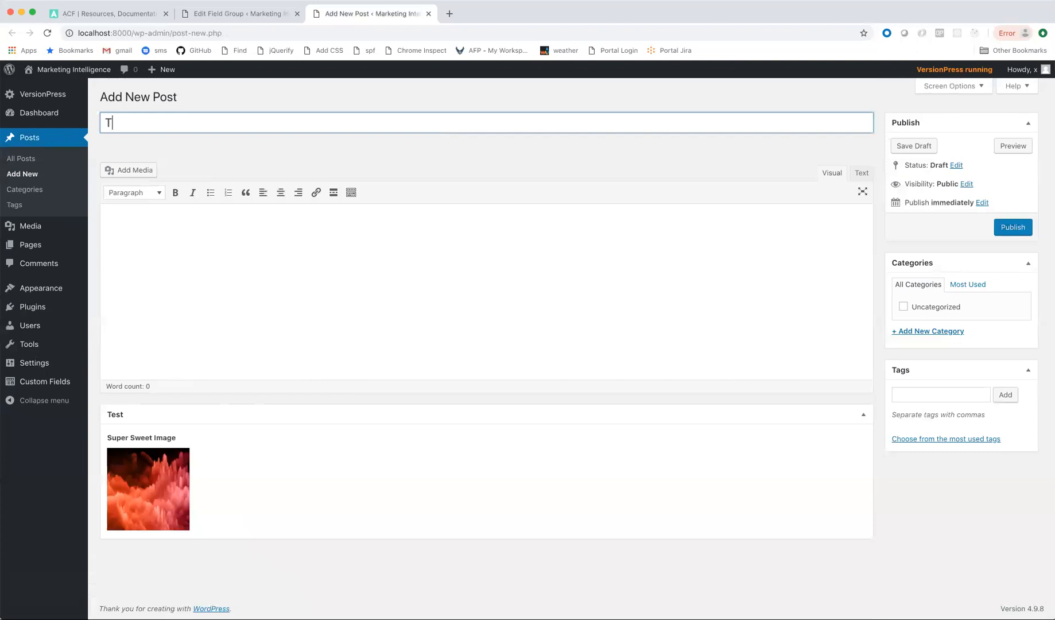
pyautogui.write('est Post')
pyautogui.click(447, 262)
pyautogui.write('Some conten')
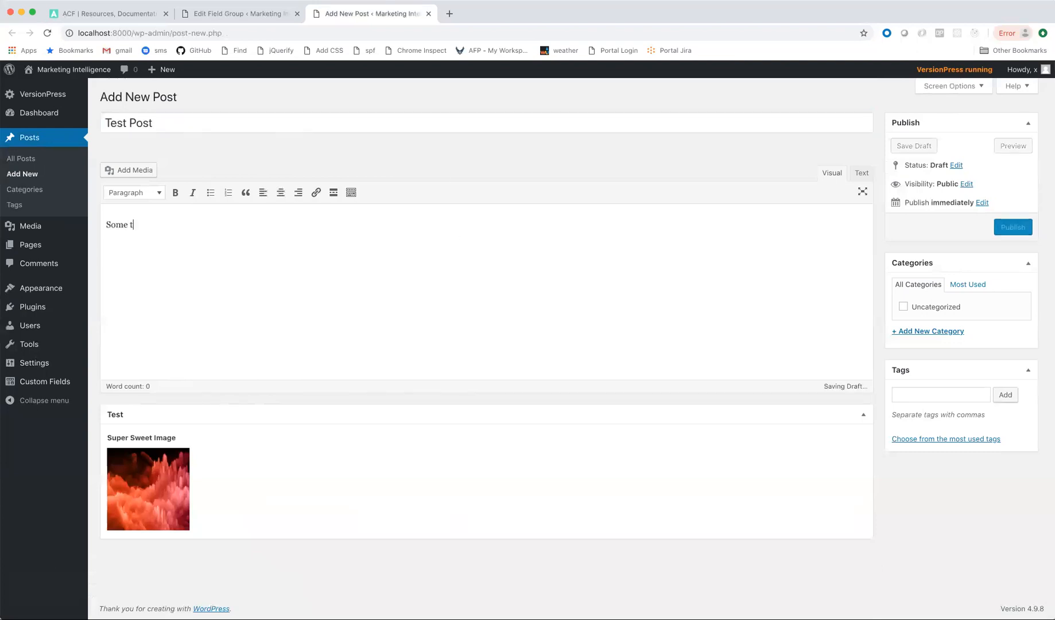
pyautogui.write('t')
pyautogui.click(1029, 230)
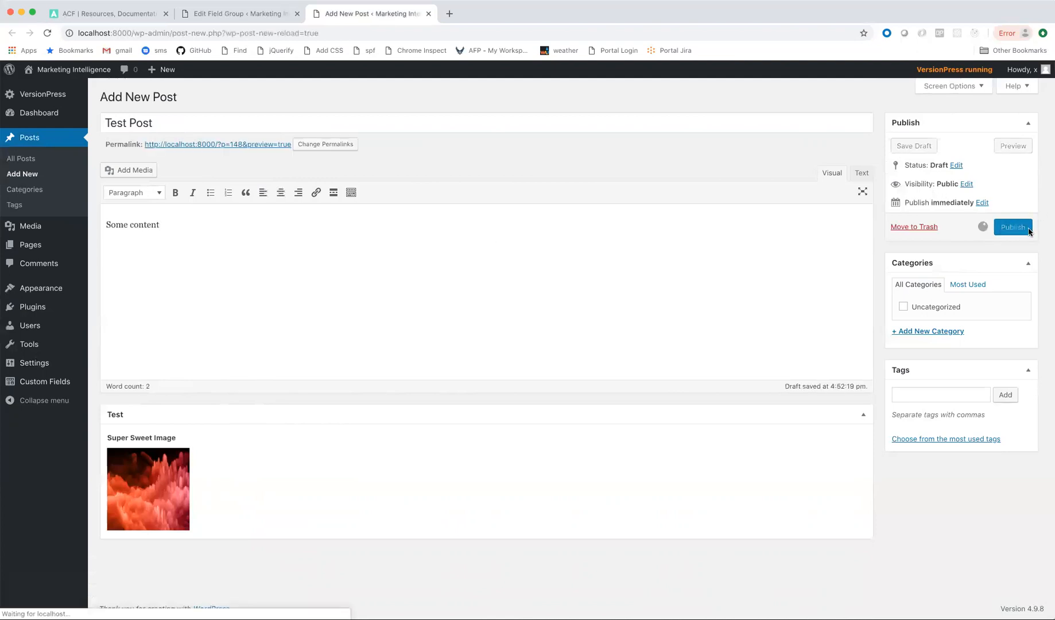